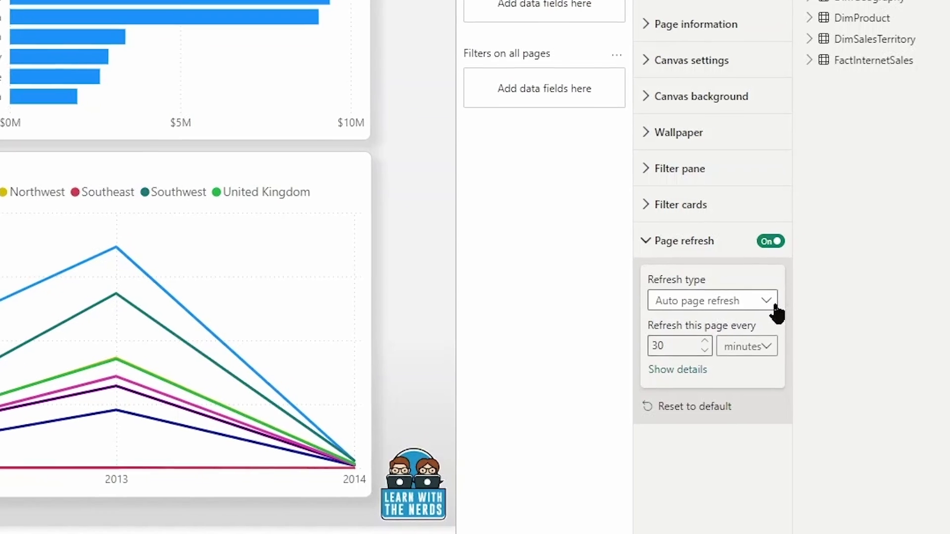
Step: Expand the Refresh type dropdown in the Page refresh card to see the available types
left_click(775, 305)
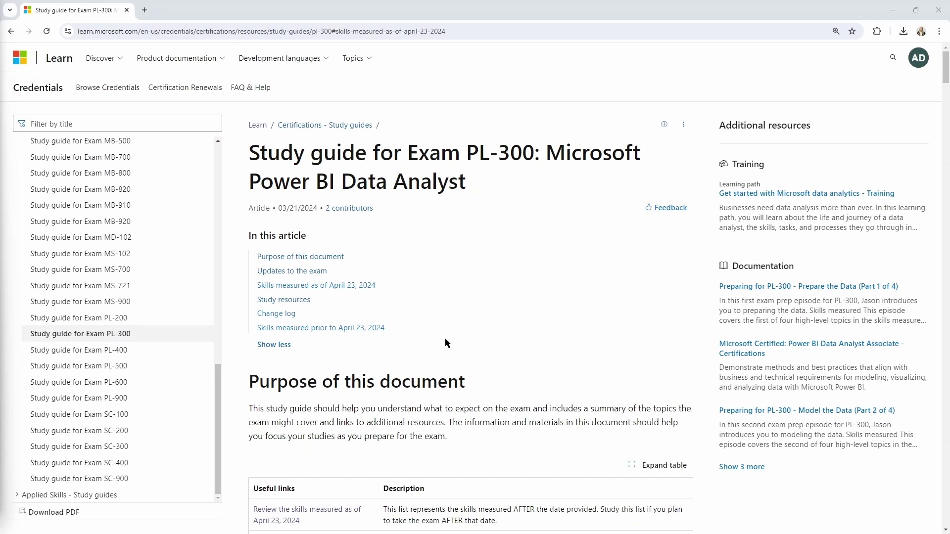
Step: Scroll the PL-300 study guide down to the Useful links table
scroll(403, 216, "down", 6)
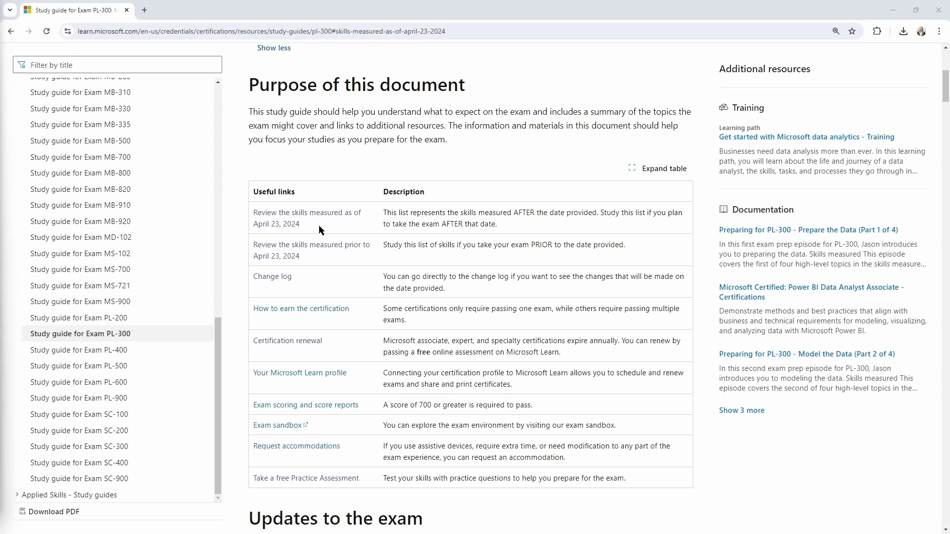
Step: Jump to the skills measured as of April 23, 2024 and scroll to Skills at a glance
left_click(283, 226)
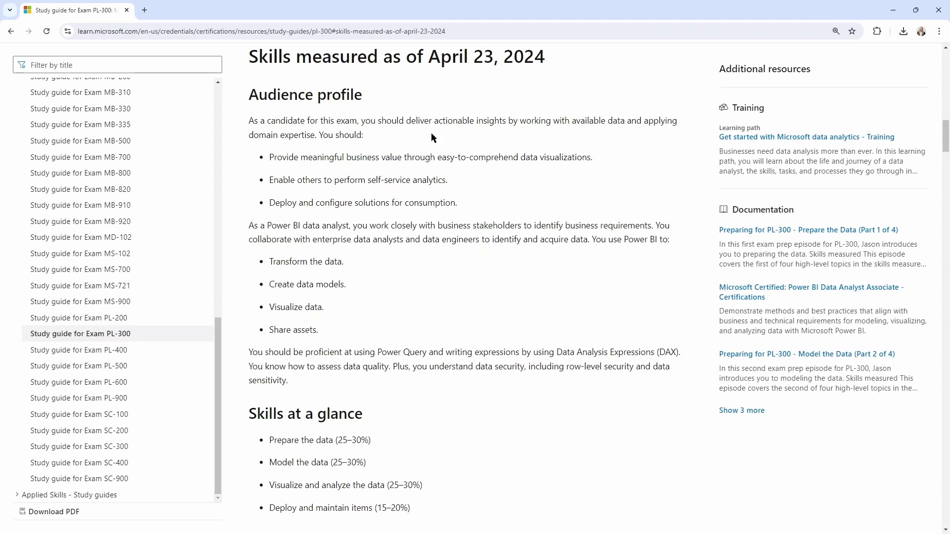
scroll(438, 213, "down", 6)
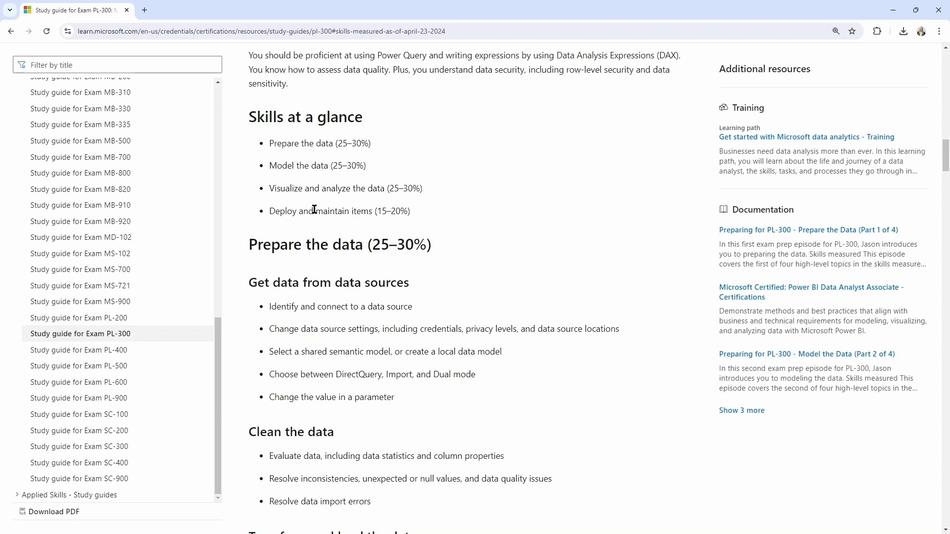
Step: Scroll to the Configure automatic page refresh skill under Manage semantic models
scroll(426, 213, "down", 11)
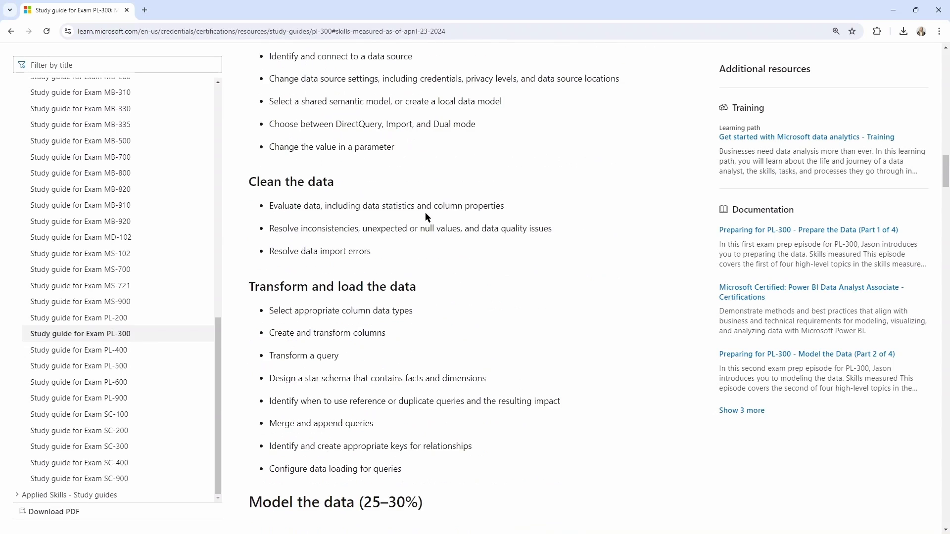
scroll(427, 220, "down", 20)
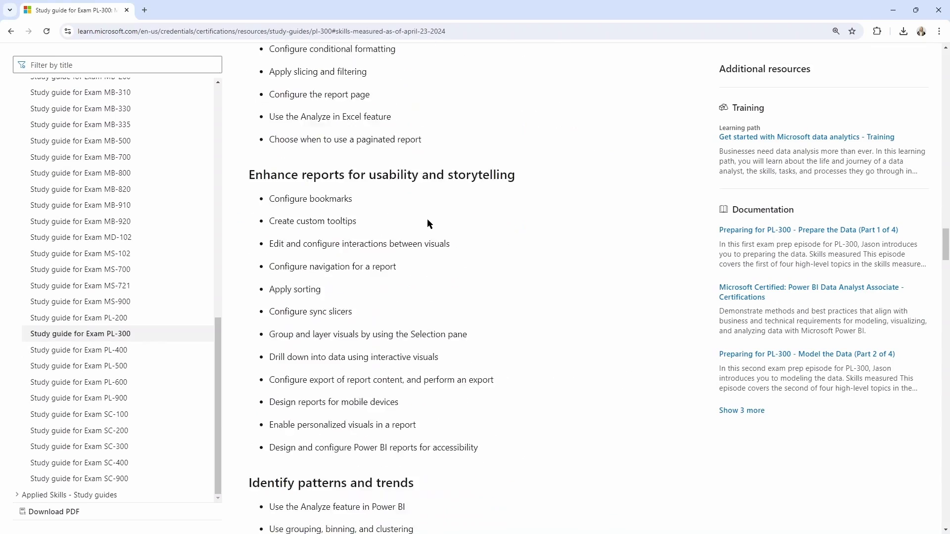
scroll(429, 223, "down", 12)
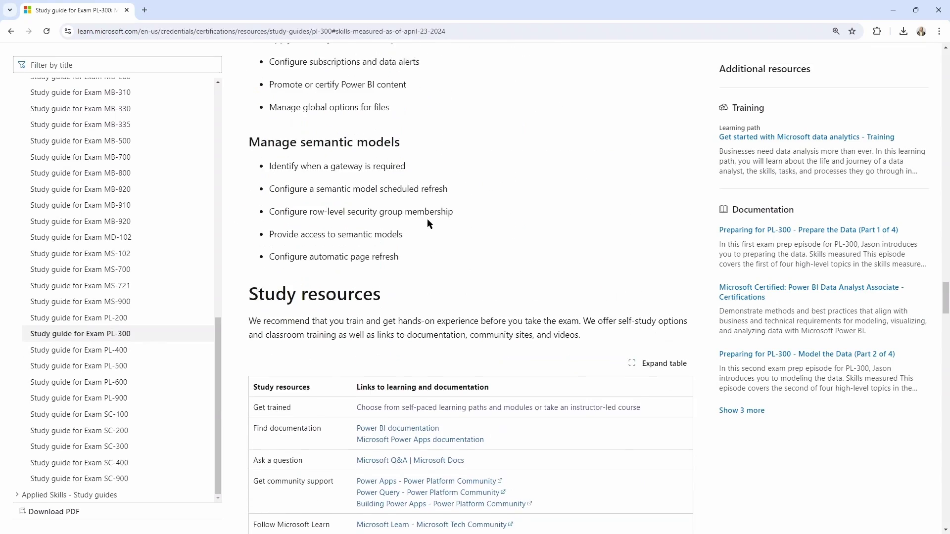
scroll(428, 223, "up", 1)
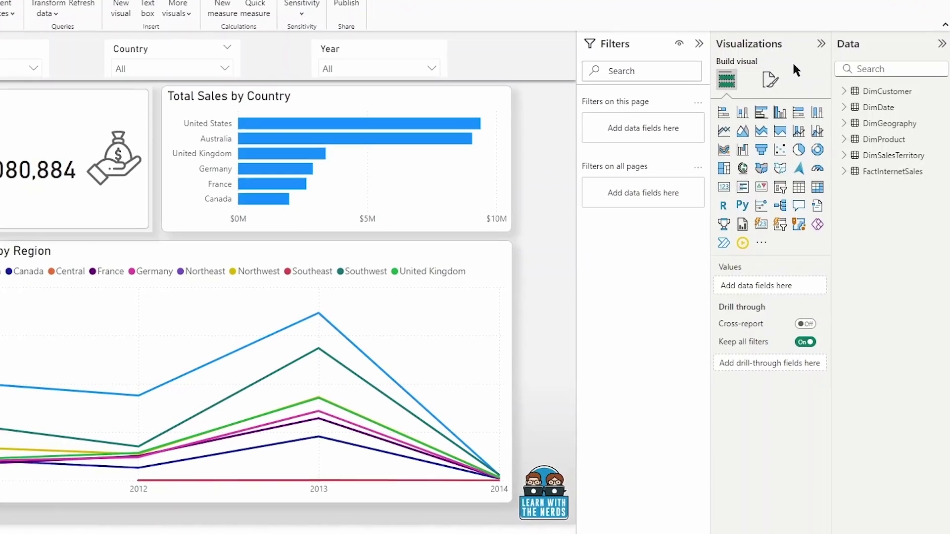
Step: Show the report page's format settings via the Format your report page icon
left_click(764, 75)
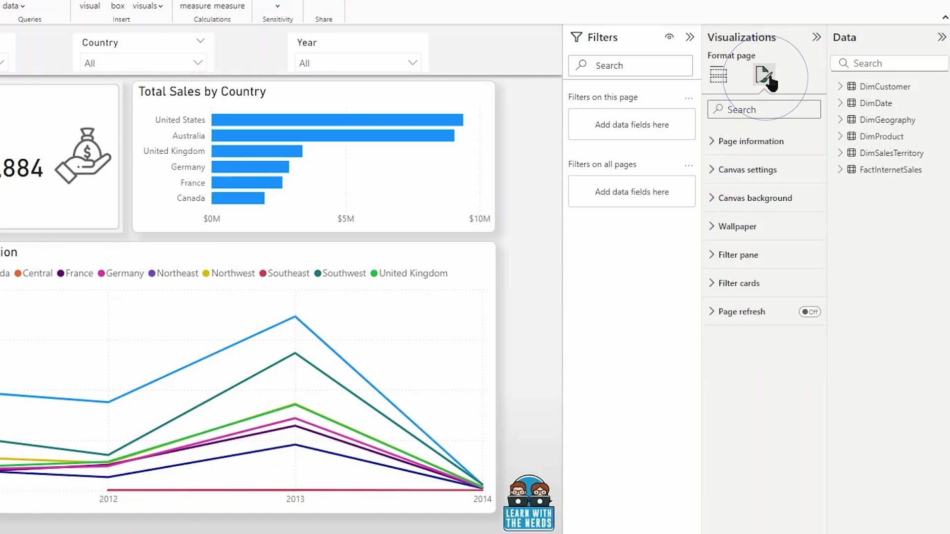
Step: Switch Page refresh On and keep Auto page refresh as the refresh type
left_click(809, 312)
left_click(755, 314)
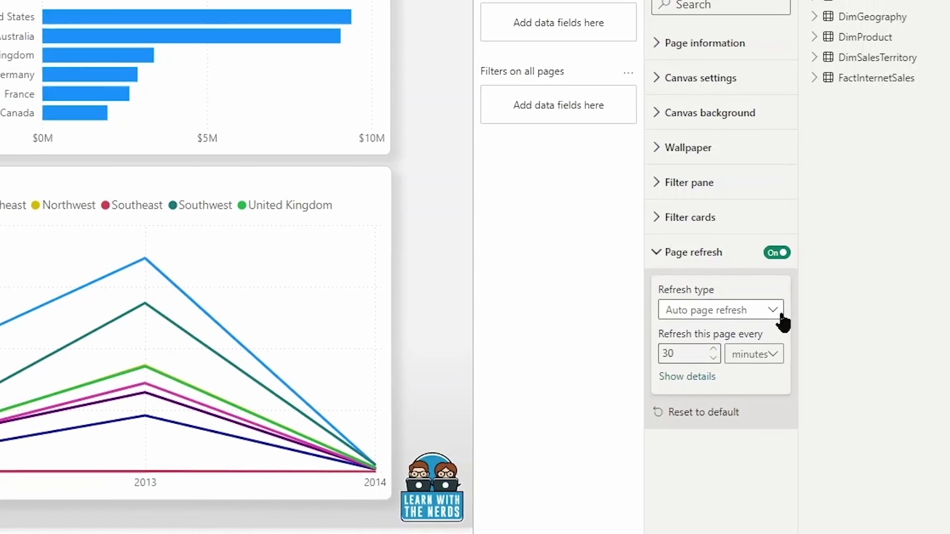
left_click(771, 310)
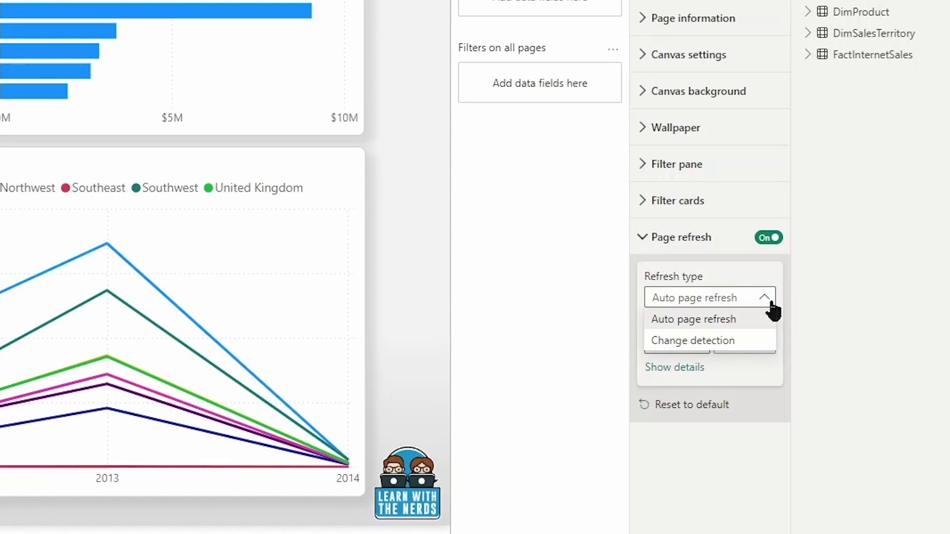
left_click(738, 324)
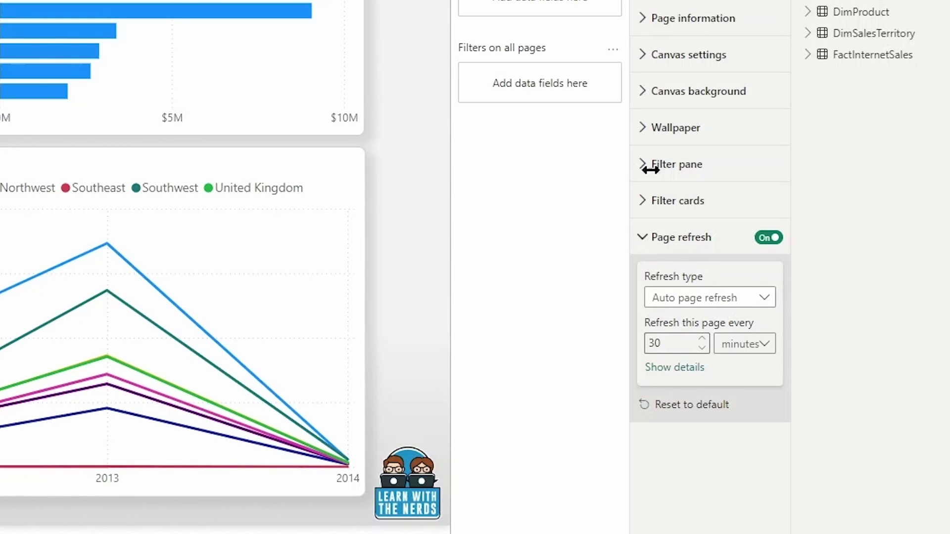
Step: Set auto page refresh to every 1 second and reveal the actual refresh rate details
left_click(768, 345)
left_click(771, 370)
left_click(675, 340)
key("BackSpace")
key("BackSpace")
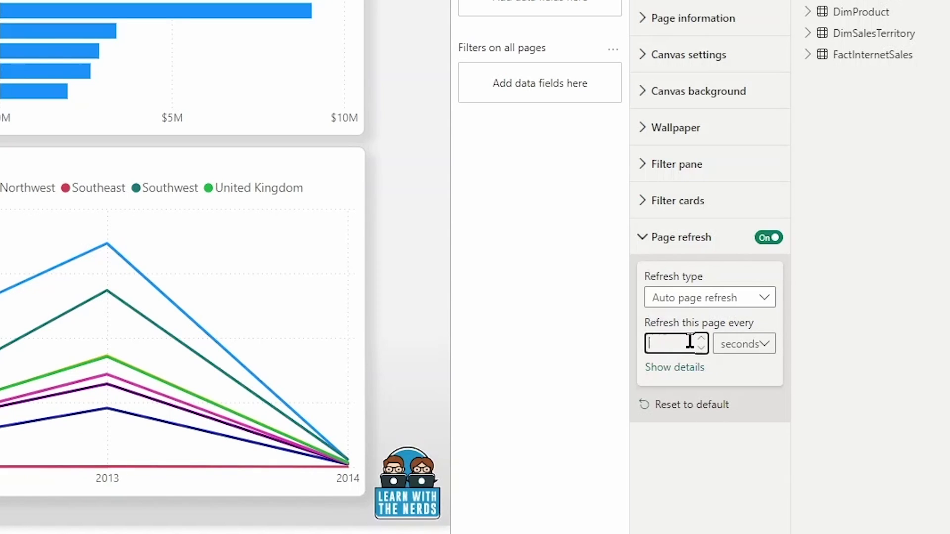
type("1")
left_click(811, 347)
left_click(691, 369)
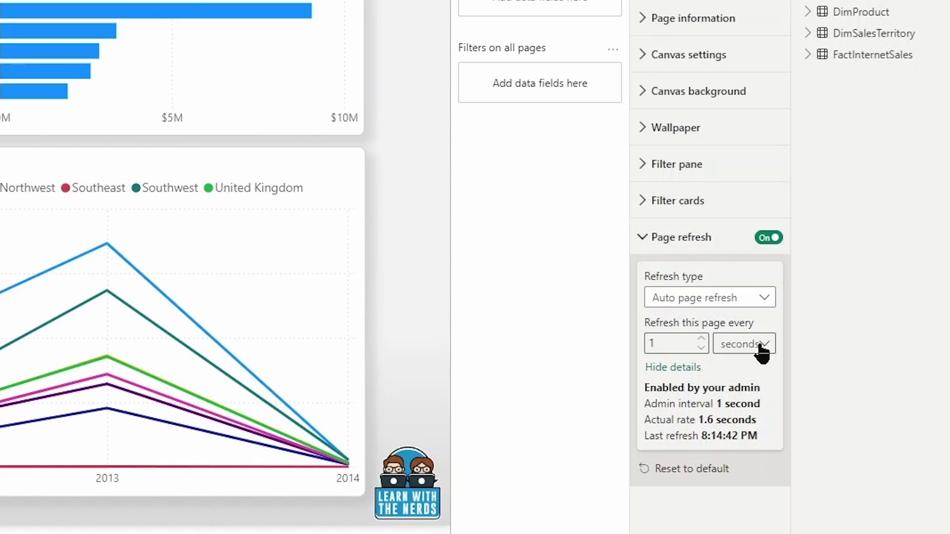
Step: Change the refresh interval unit from seconds to minutes
left_click(763, 353)
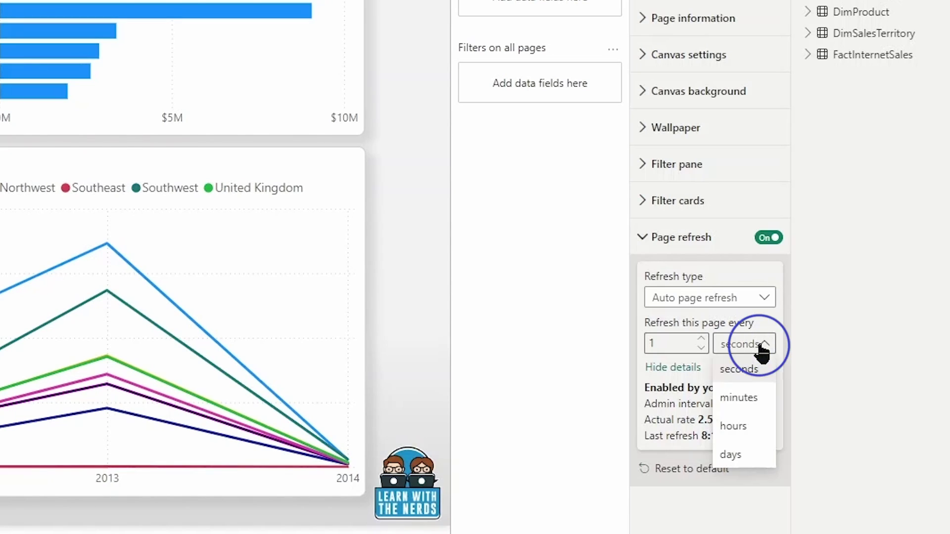
left_click(750, 398)
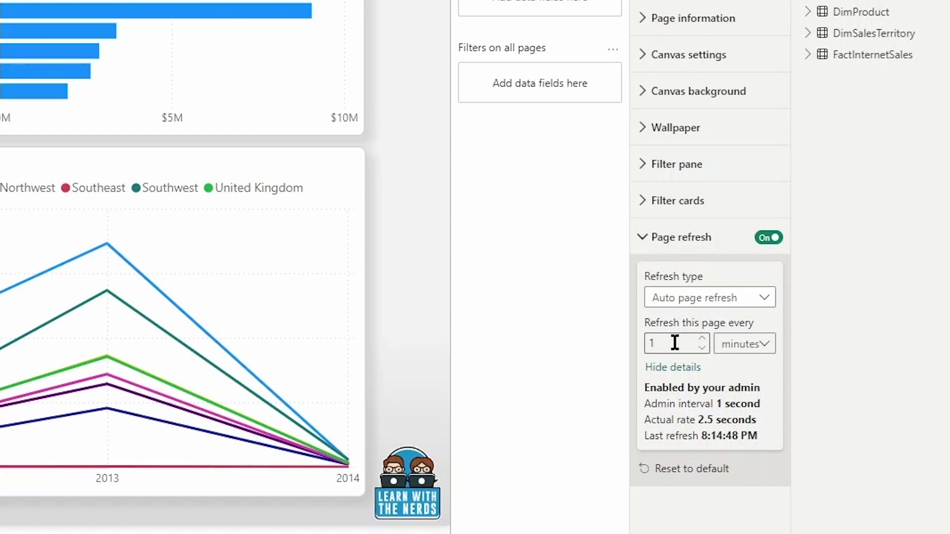
left_click(675, 342)
Step: Replace the interval value 1 with 2 so the page refreshes every 2 minutes
key("BackSpace")
type("2")
left_click(829, 372)
Step: Set Refresh type to Change detection and bring up its change detection settings
left_click(771, 298)
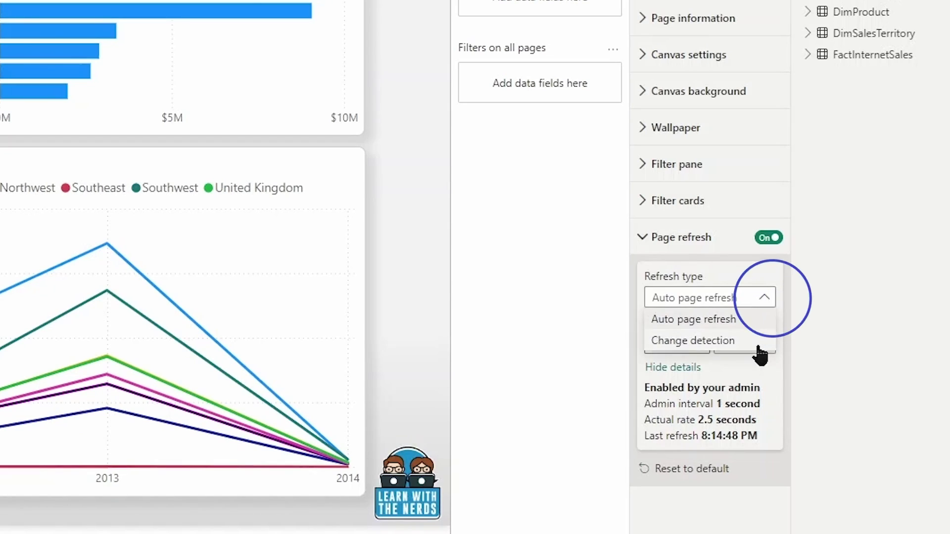
left_click(756, 347)
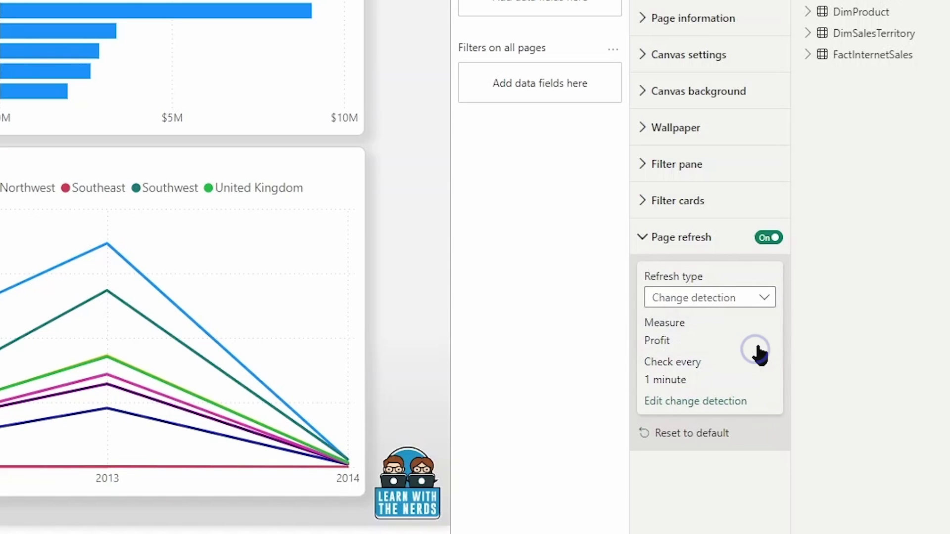
left_click(750, 301)
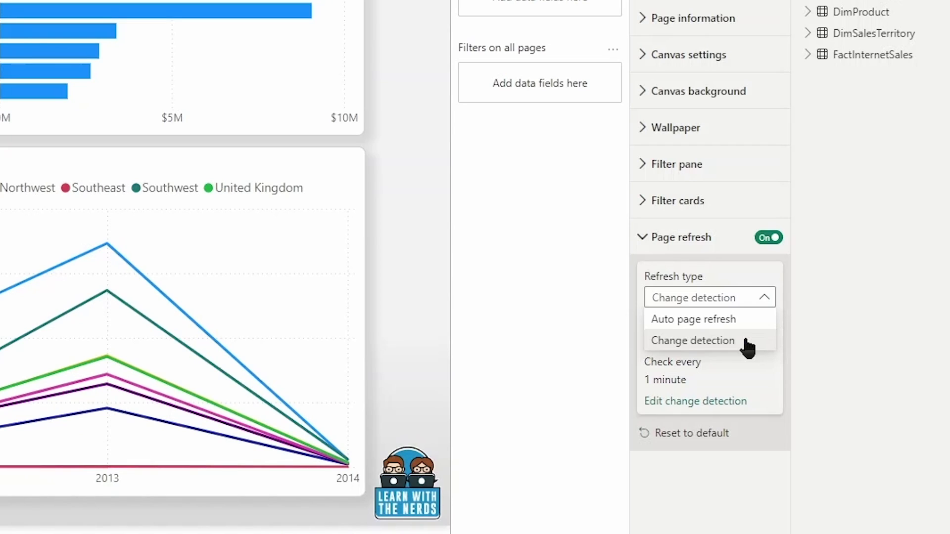
left_click(746, 342)
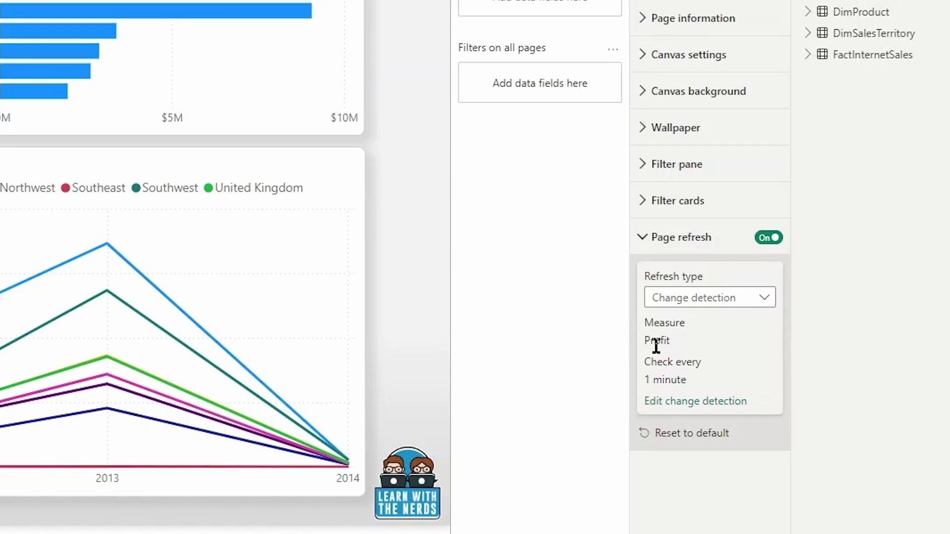
left_click(729, 402)
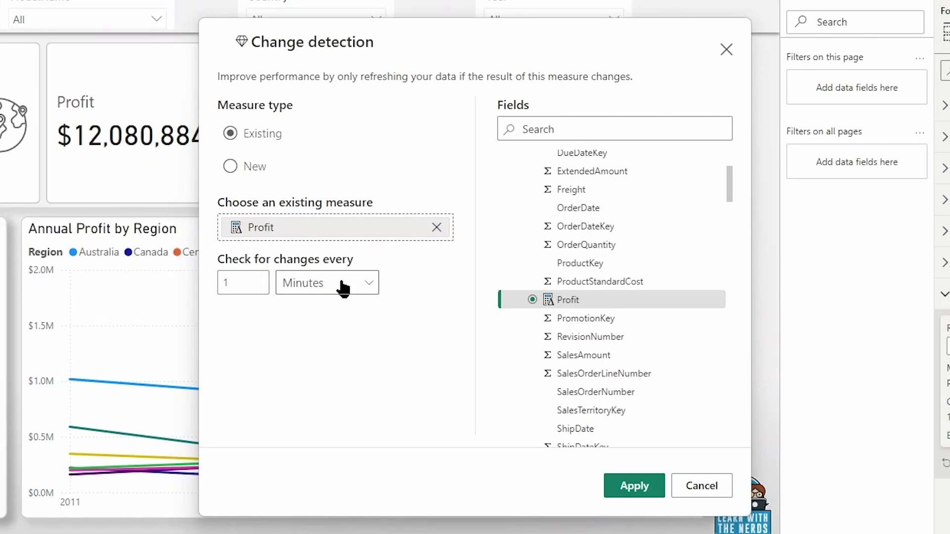
Step: Replace Profit with Total Sales as the watched measure, found by searching the fields for 'Total'
left_click(436, 229)
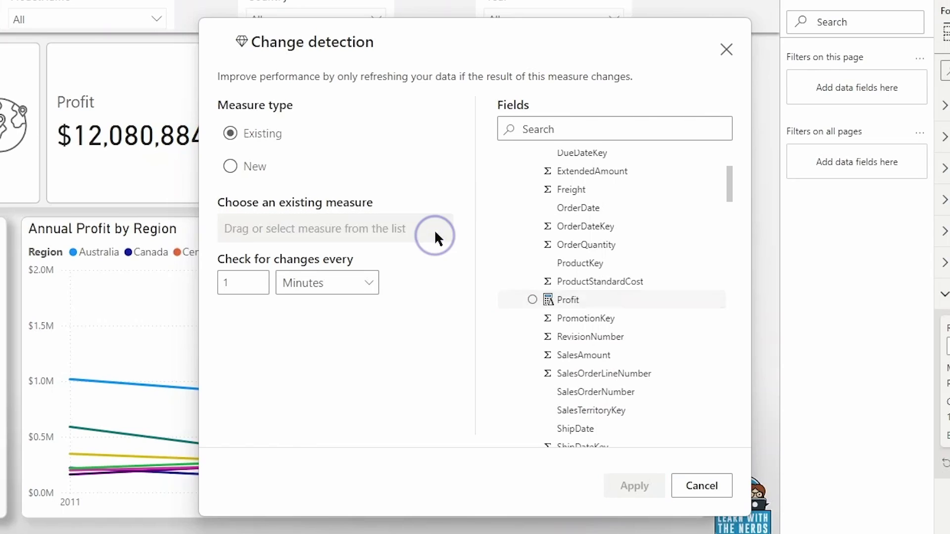
left_click(570, 132)
type("TOtal")
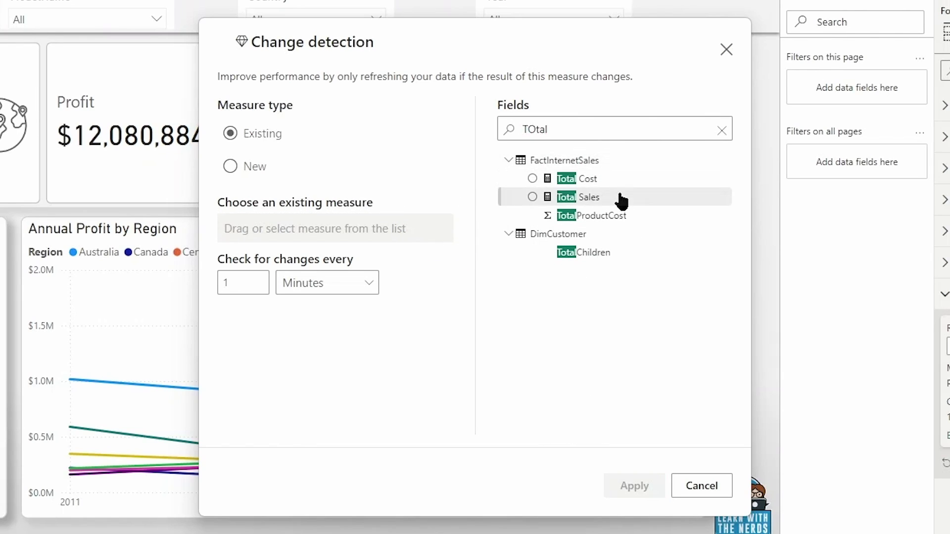
left_click_drag(621, 200, 346, 227)
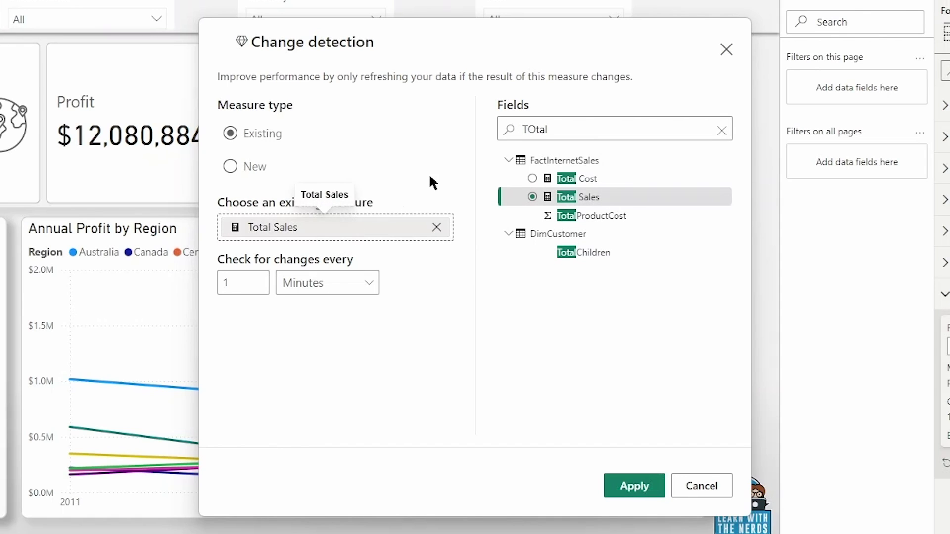
Step: Clear the field search and collapse the FactInternetSales, DimCustomer, DimDate, DimProduct, DimSalesTerritory and DimGeography tables
left_click(726, 131)
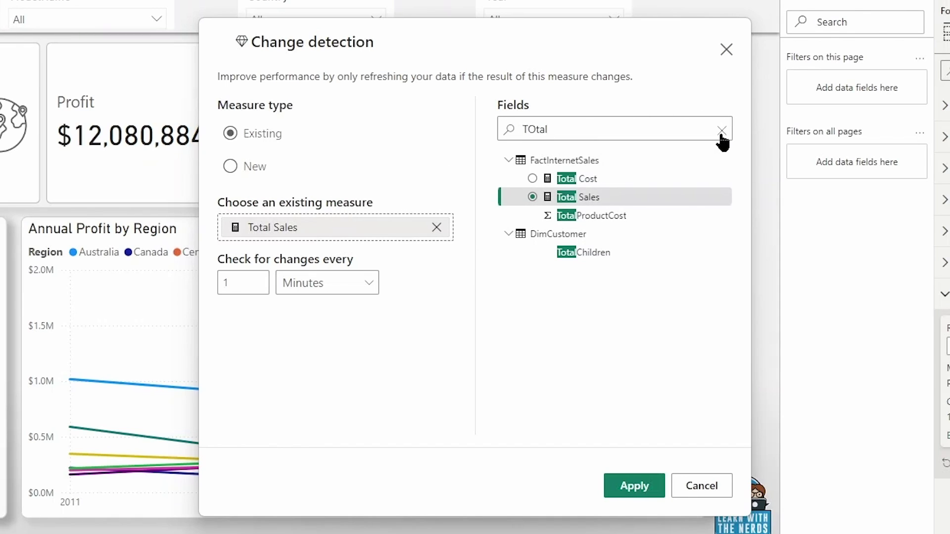
left_click(722, 131)
left_click(508, 165)
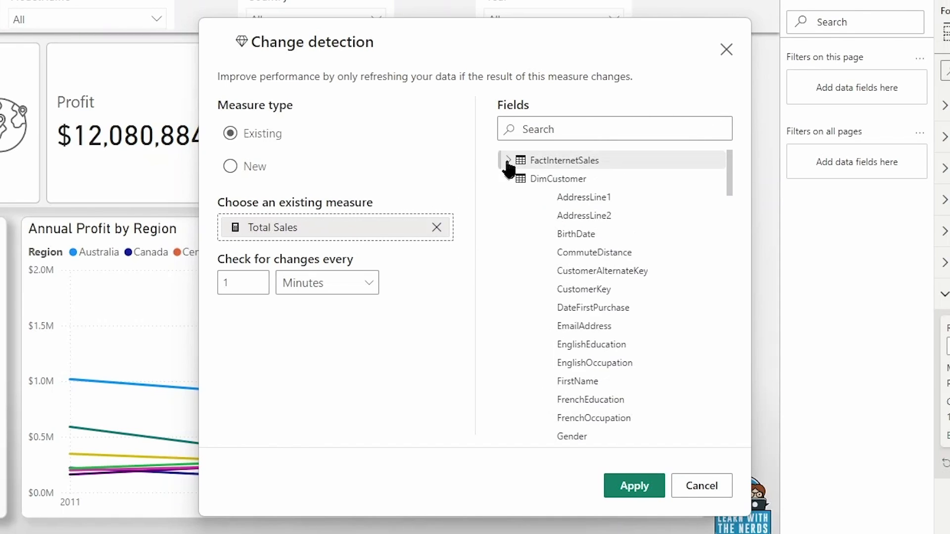
left_click(508, 179)
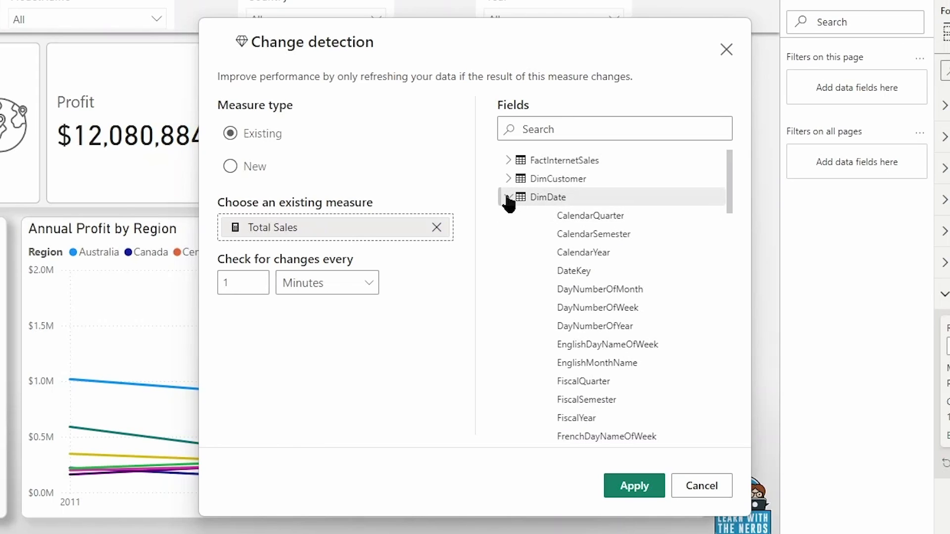
left_click(508, 196)
left_click(508, 216)
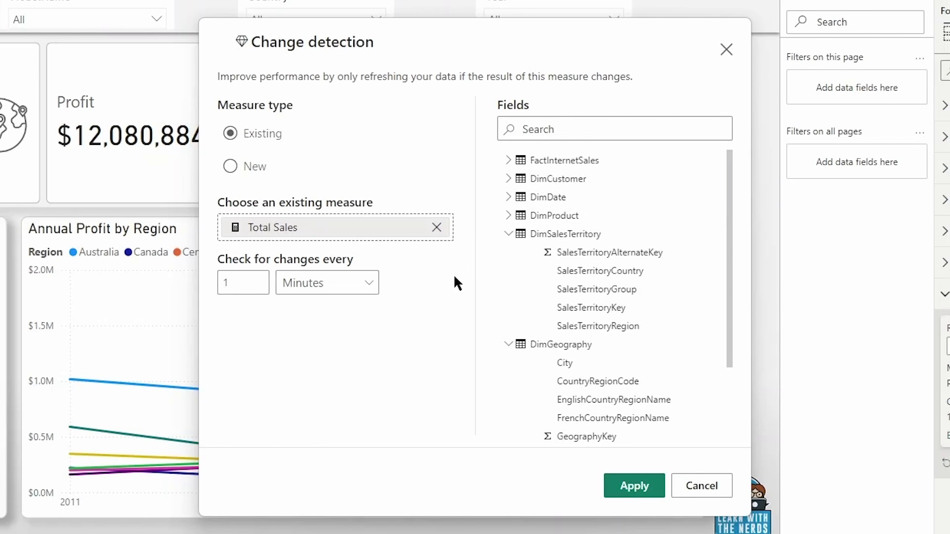
left_click(508, 234)
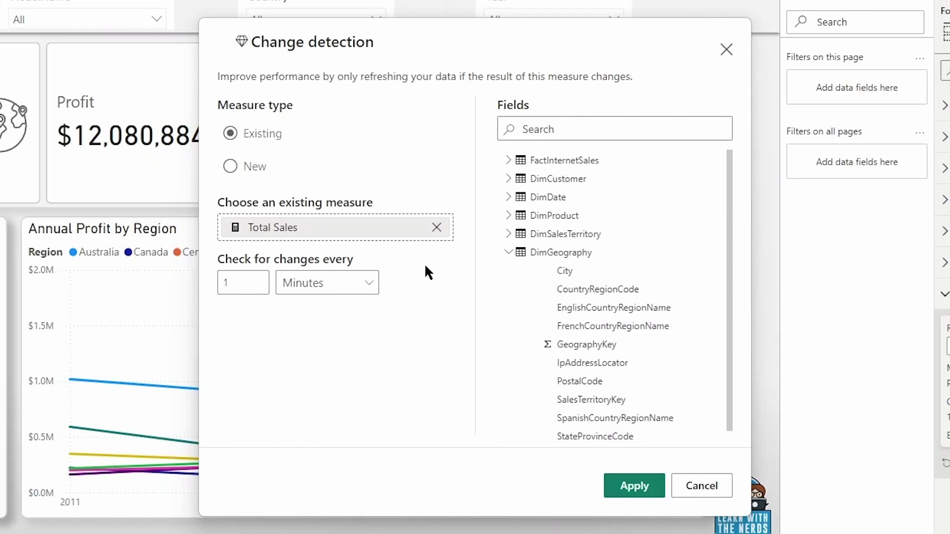
left_click(506, 252)
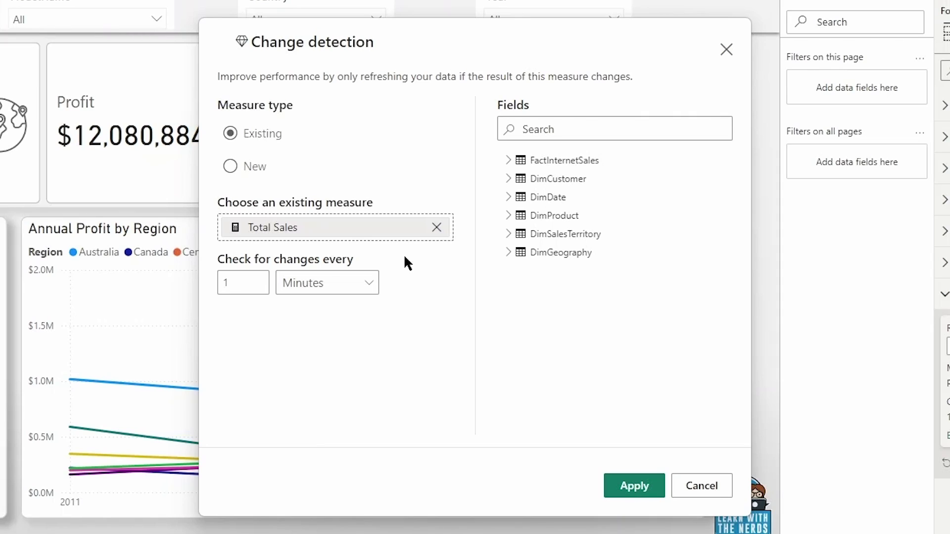
left_click(352, 284)
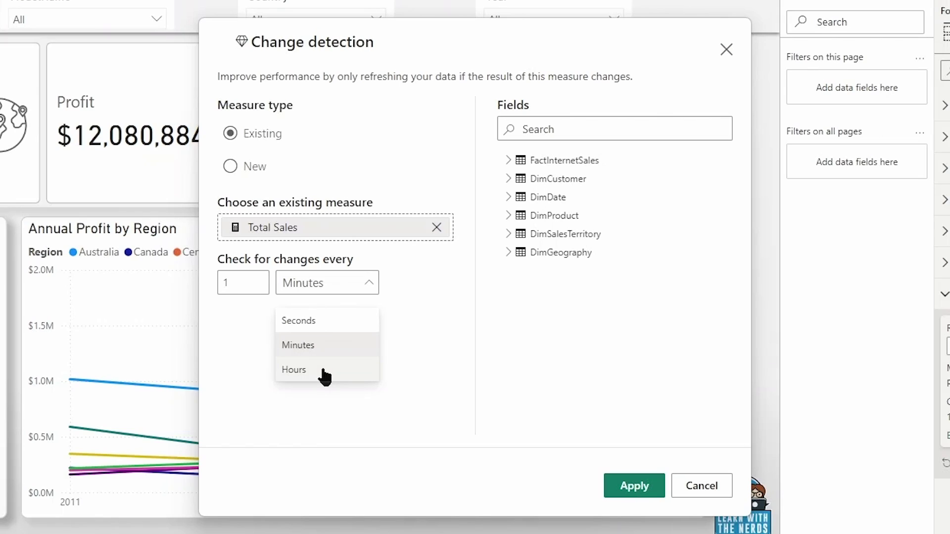
left_click(226, 348)
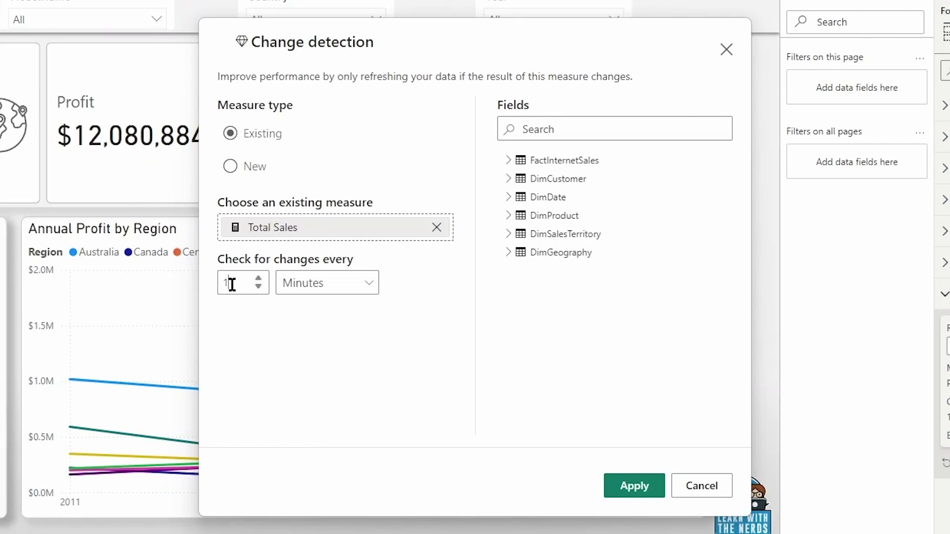
Step: Change the check interval from 1 to 5 minutes and apply the change detection settings
key("BackSpace")
type("5")
left_click(639, 494)
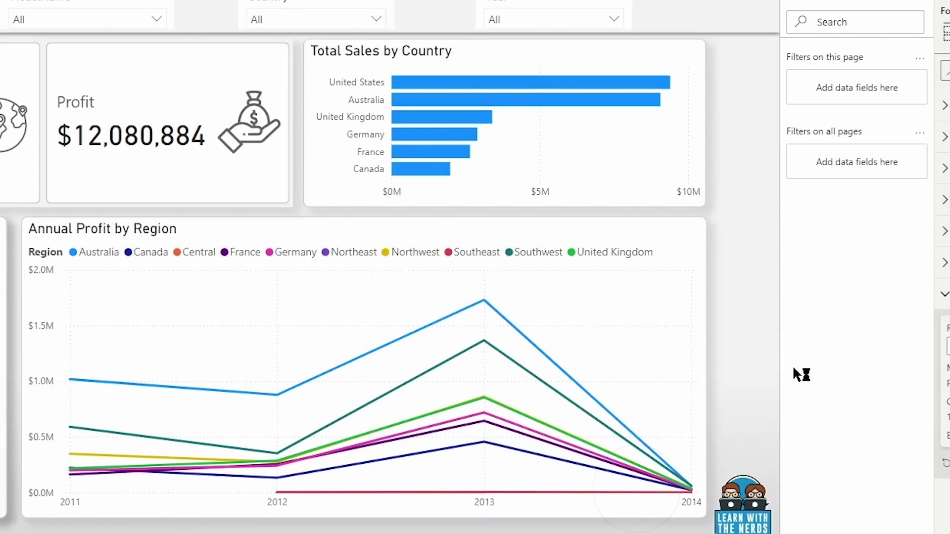